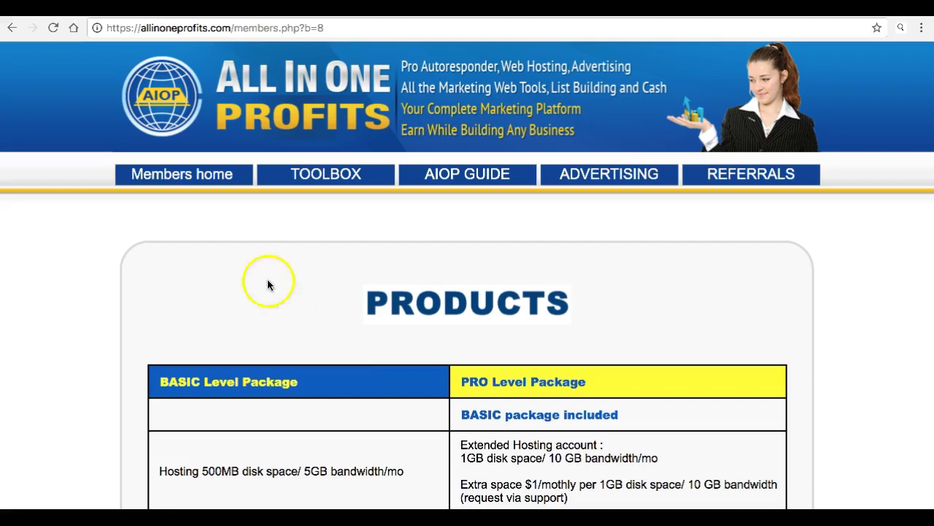
Open the Autoresponder from the toolbox and go to its ready-made campaigns page
{"action": "mouse_move", "coordinate": [317, 178]}
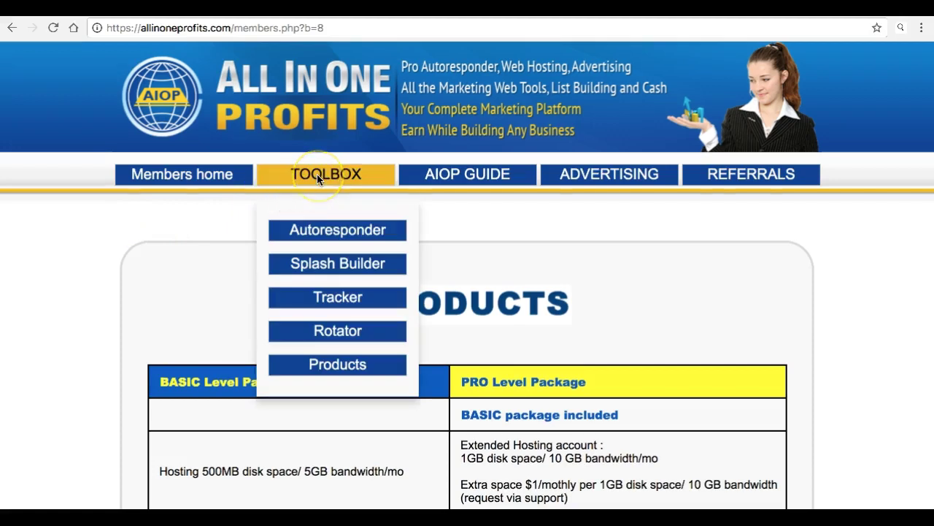
{"action": "left_click", "coordinate": [321, 230]}
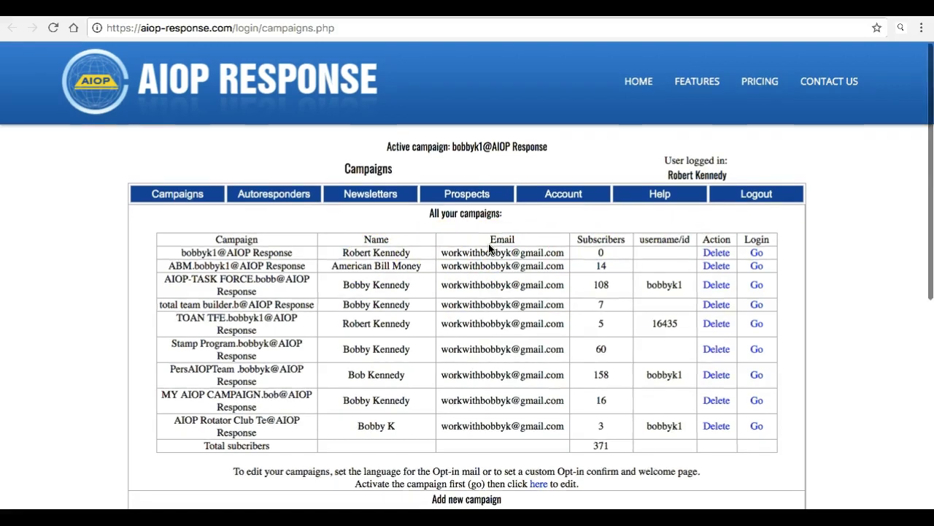
{"action": "scroll", "coordinate": [489, 248], "scroll_direction": "down", "scroll_amount": 3}
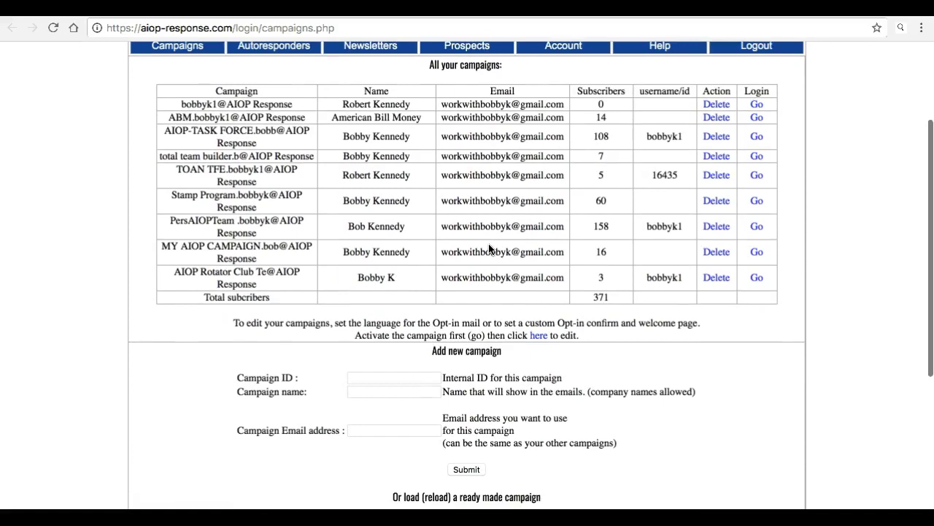
{"action": "scroll", "coordinate": [490, 249], "scroll_direction": "down", "scroll_amount": 6}
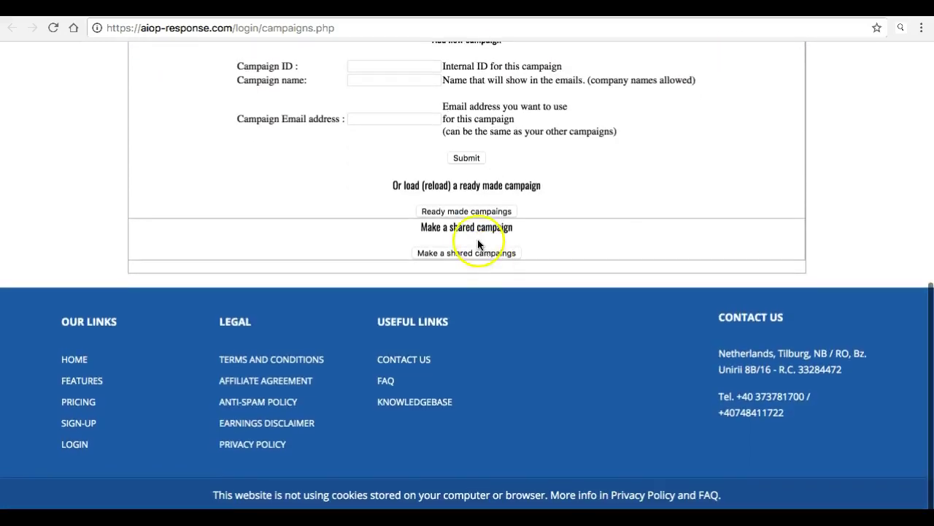
{"action": "left_click", "coordinate": [475, 212]}
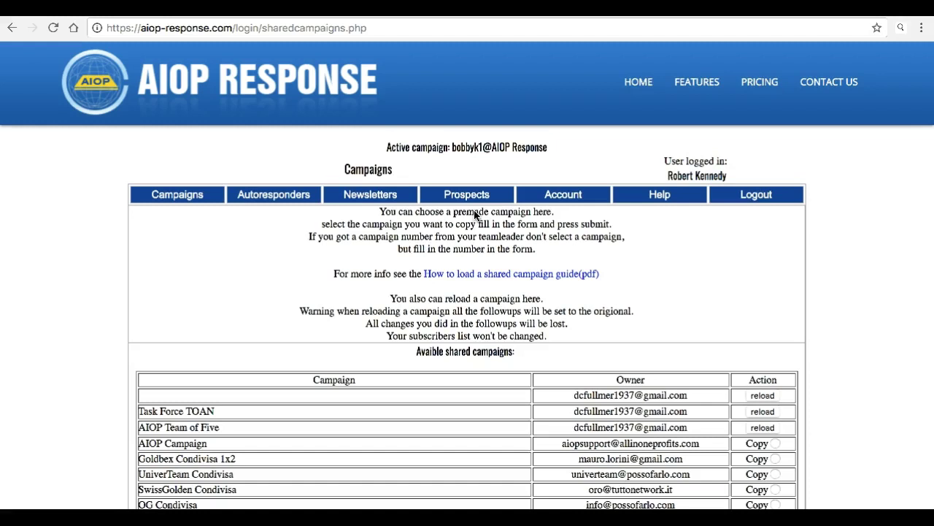
Try filling in the affiliate username in the Copy a campaign form, and clear the entry
{"action": "scroll", "coordinate": [473, 214], "scroll_direction": "down", "scroll_amount": 4}
{"action": "scroll", "coordinate": [474, 214], "scroll_direction": "down", "scroll_amount": 3}
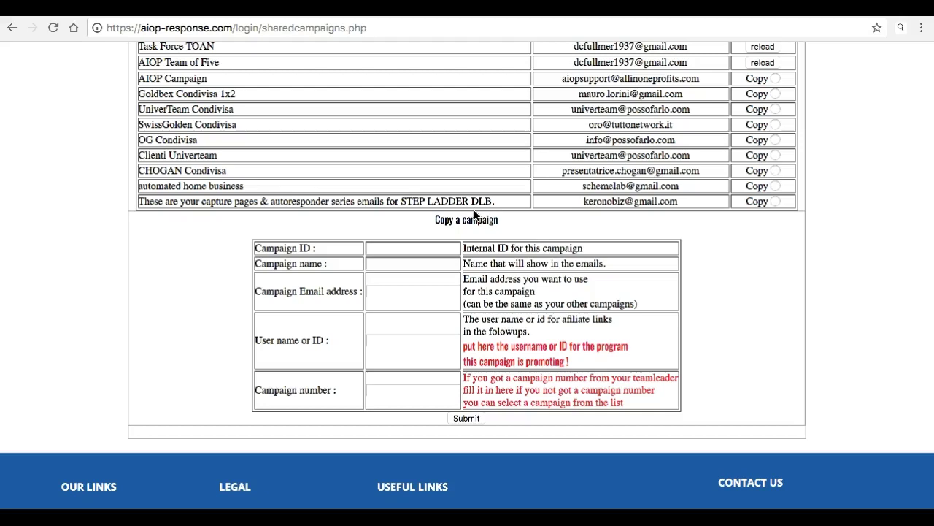
{"action": "scroll", "coordinate": [394, 376], "scroll_direction": "down", "scroll_amount": 1}
{"action": "scroll", "coordinate": [394, 376], "scroll_direction": "down", "scroll_amount": 2}
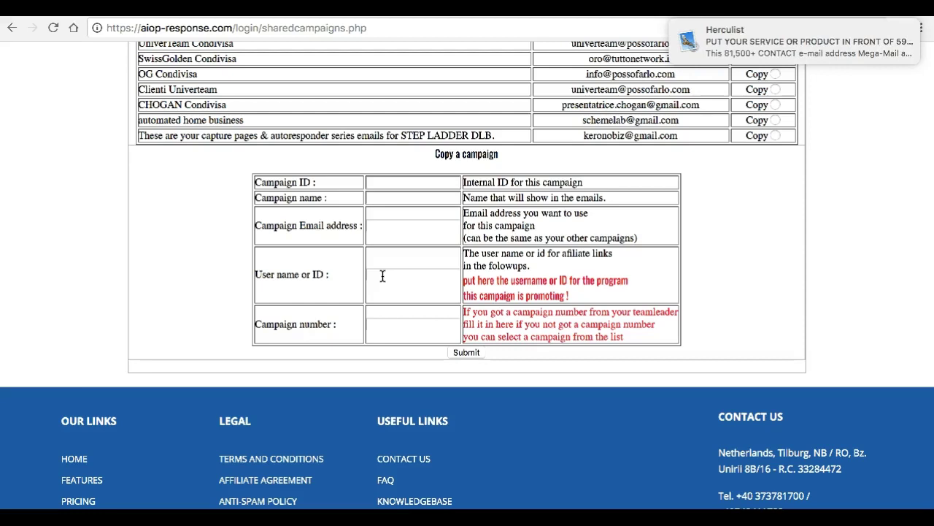
{"action": "left_click", "coordinate": [382, 278]}
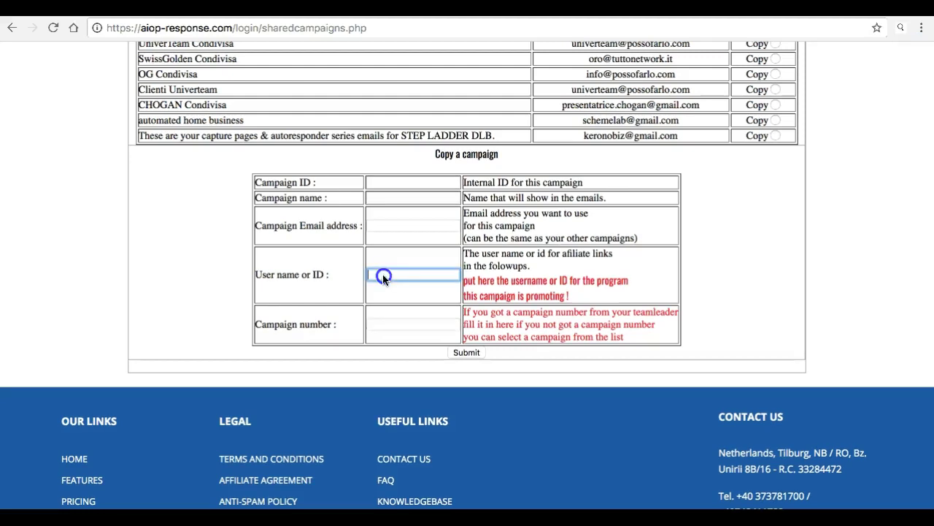
{"action": "type", "text": "bobb"}
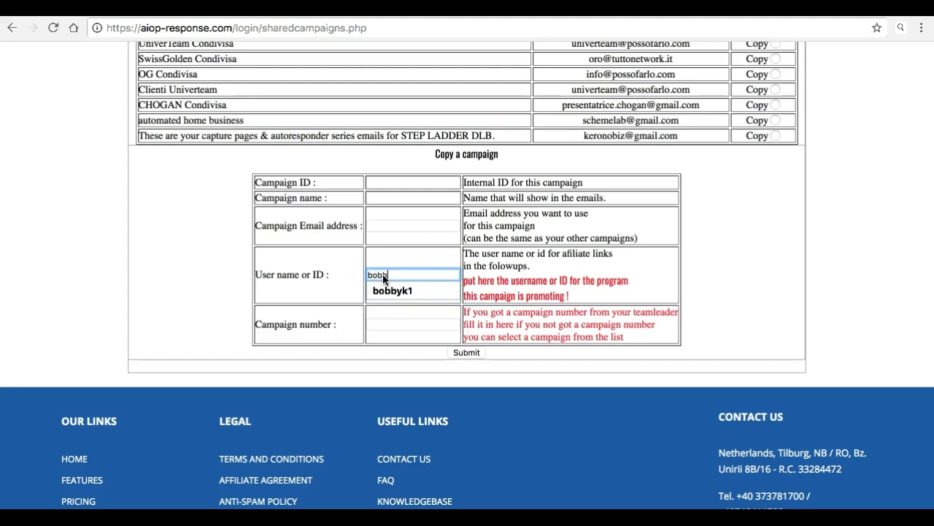
{"action": "key", "text": "BackSpace"}
{"action": "key", "text": "BackSpace"}
{"action": "key", "text": "BackSpace"}
{"action": "key", "text": "BackSpace"}
Try campaign number 72771 in the Copy a campaign form, and clear it without submitting
{"action": "left_click", "coordinate": [392, 321]}
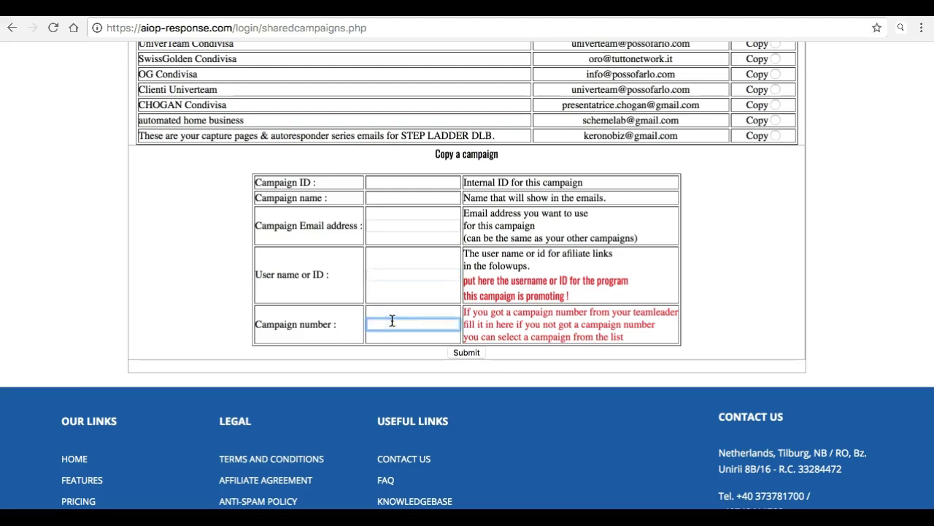
{"action": "type", "text": "7"}
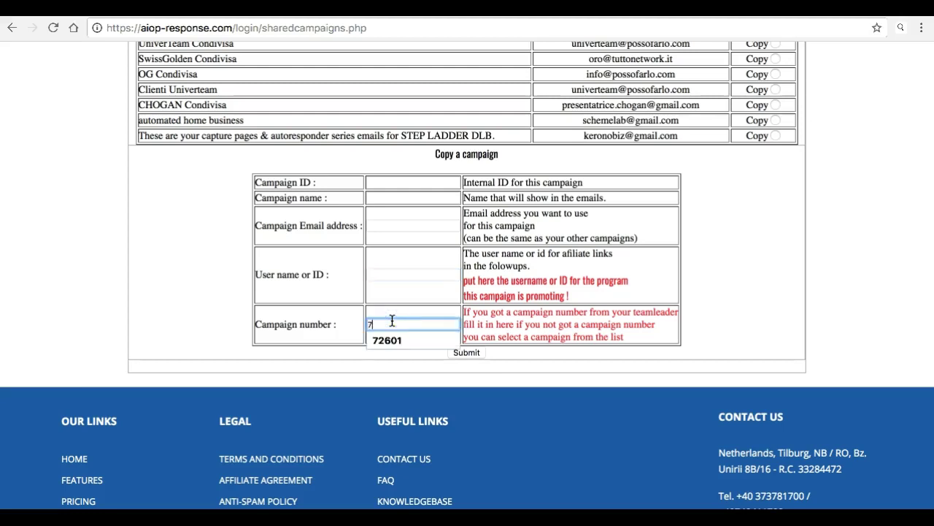
{"action": "type", "text": "2771"}
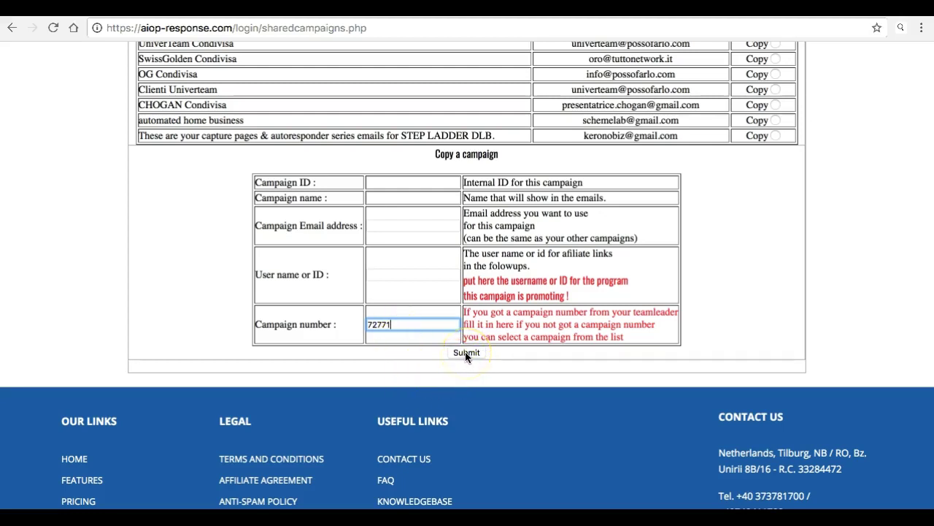
{"action": "scroll", "coordinate": [223, 357], "scroll_direction": "up", "scroll_amount": 2}
{"action": "left_click", "coordinate": [223, 355]}
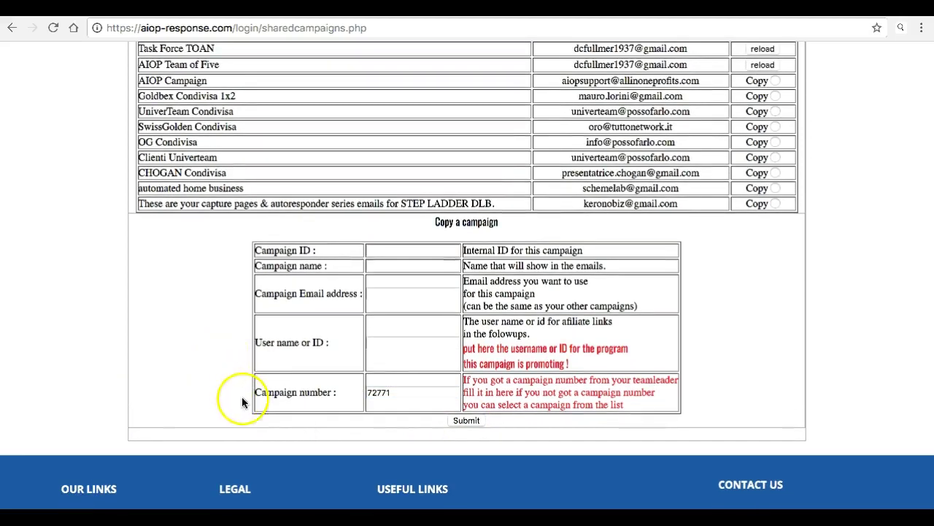
{"action": "double_click", "coordinate": [399, 393]}
{"action": "key", "text": "BackSpace"}
{"action": "key", "text": "BackSpace"}
{"action": "key", "text": "BackSpace"}
{"action": "key", "text": "BackSpace"}
{"action": "key", "text": "BackSpace"}
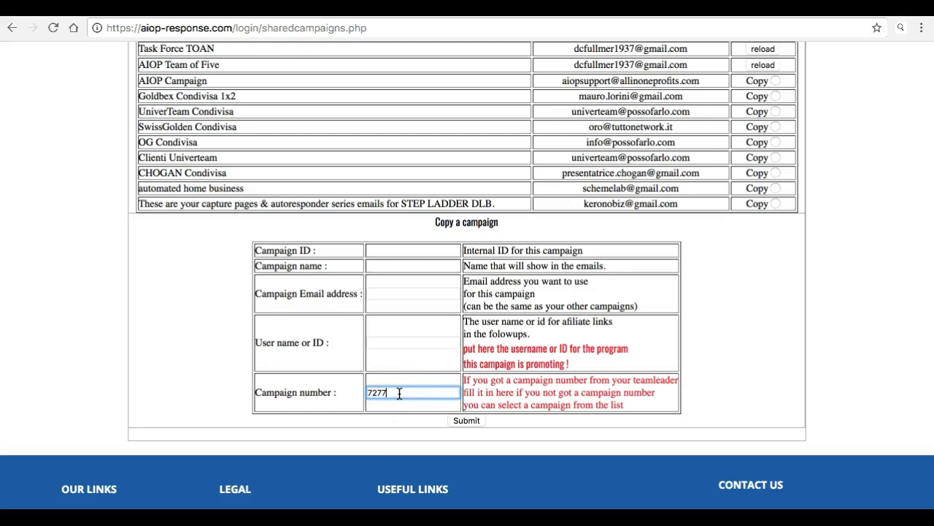
Close the shared campaigns page and reopen the Autoresponder from the All In One Profits toolbox
{"action": "mouse_move", "coordinate": [761, 21]}
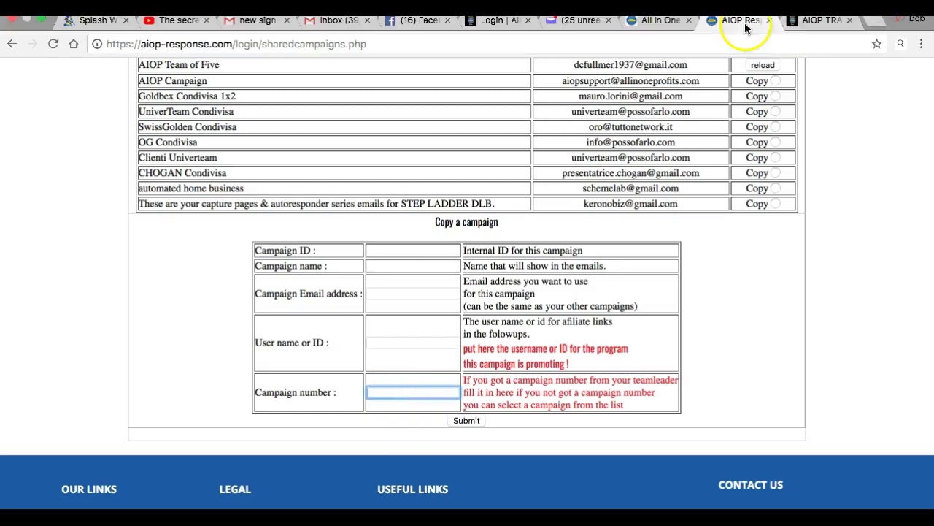
{"action": "left_click", "coordinate": [769, 21]}
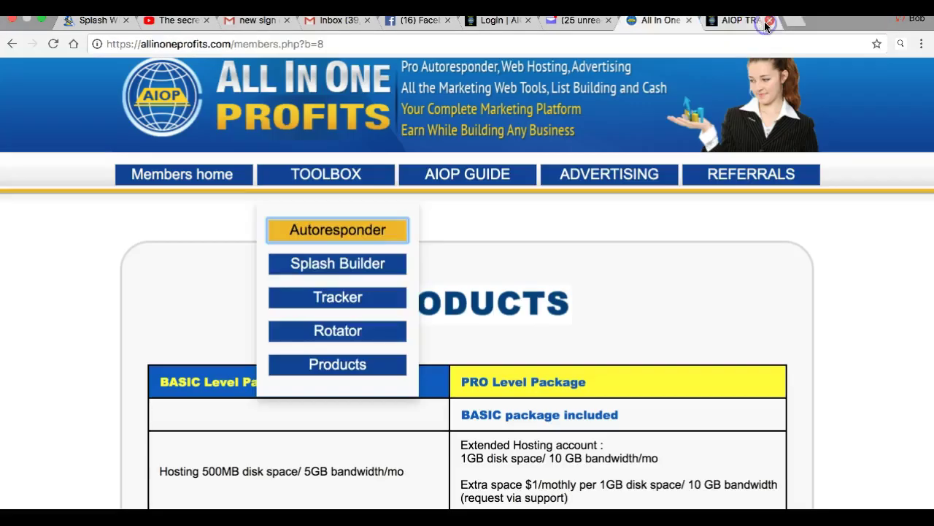
{"action": "mouse_move", "coordinate": [336, 189]}
{"action": "left_click", "coordinate": [329, 229]}
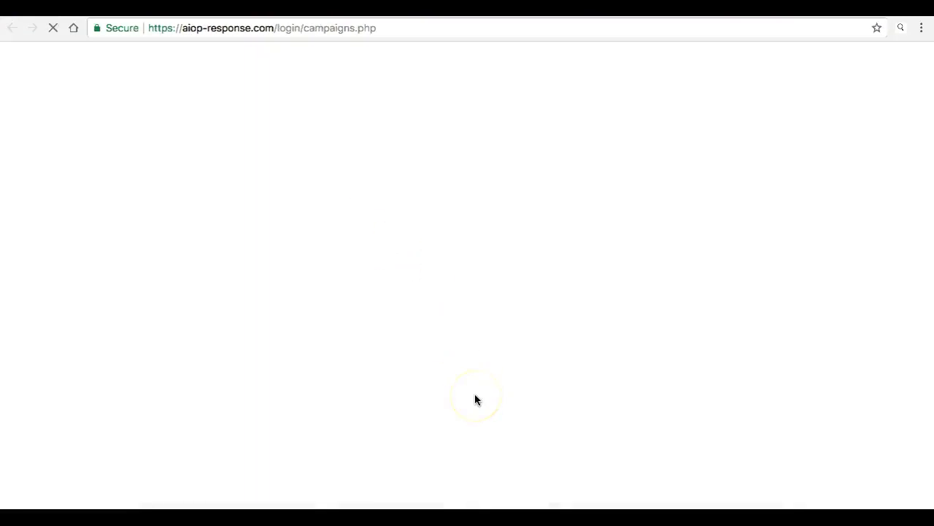
Find the AIOP Rotator Club campaign in the campaign list and log in to it as the active campaign
{"action": "scroll", "coordinate": [246, 409], "scroll_direction": "down", "scroll_amount": 5}
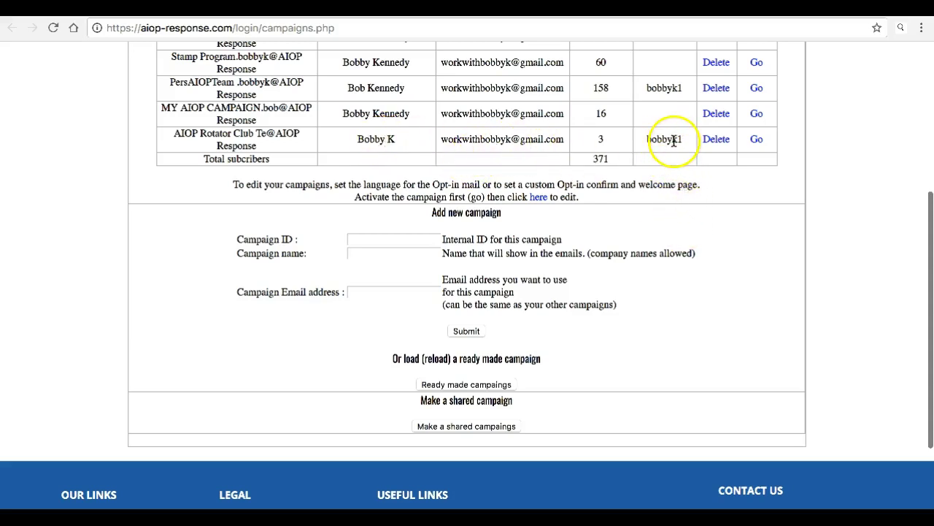
{"action": "scroll", "coordinate": [772, 266], "scroll_direction": "up", "scroll_amount": 5}
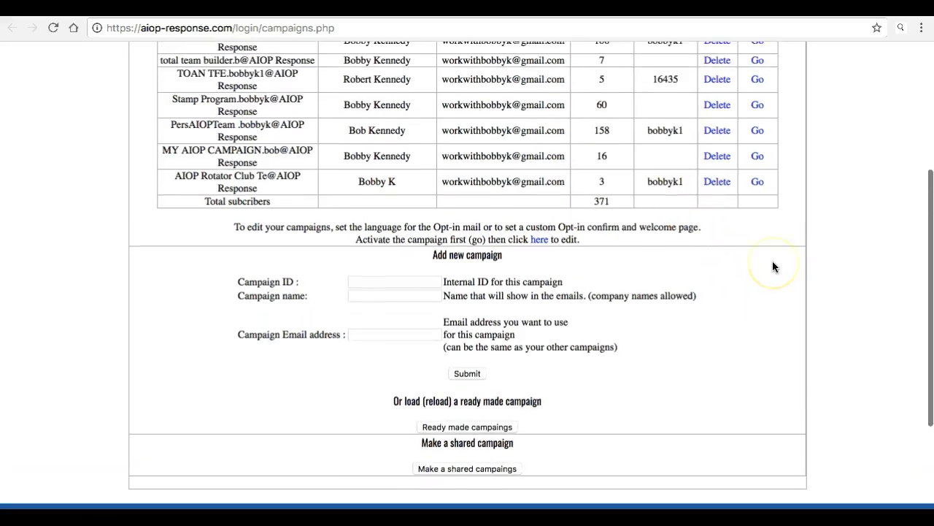
{"action": "scroll", "coordinate": [772, 266], "scroll_direction": "down", "scroll_amount": 4}
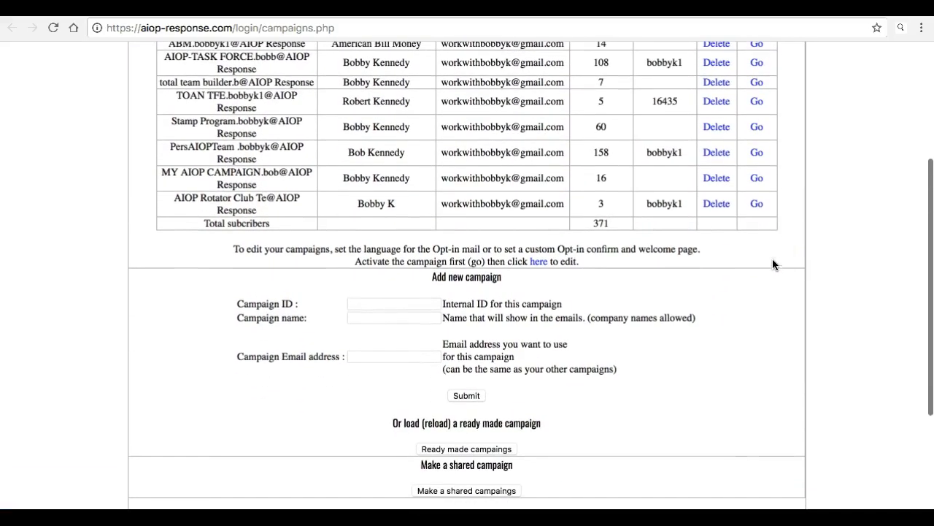
{"action": "left_click", "coordinate": [757, 206]}
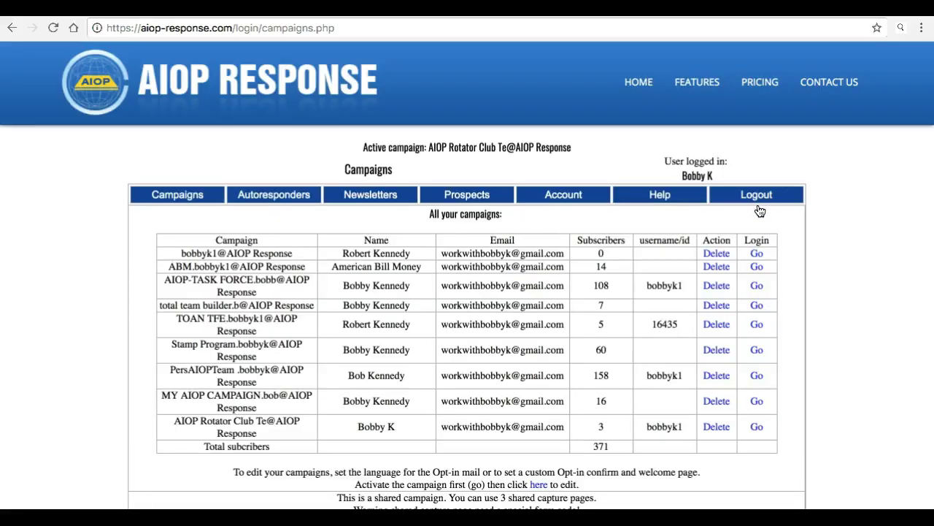
Bring up the autoresponder options for the active AIOP Rotator Club campaign
{"action": "left_click", "coordinate": [448, 194]}
{"action": "left_click", "coordinate": [266, 191]}
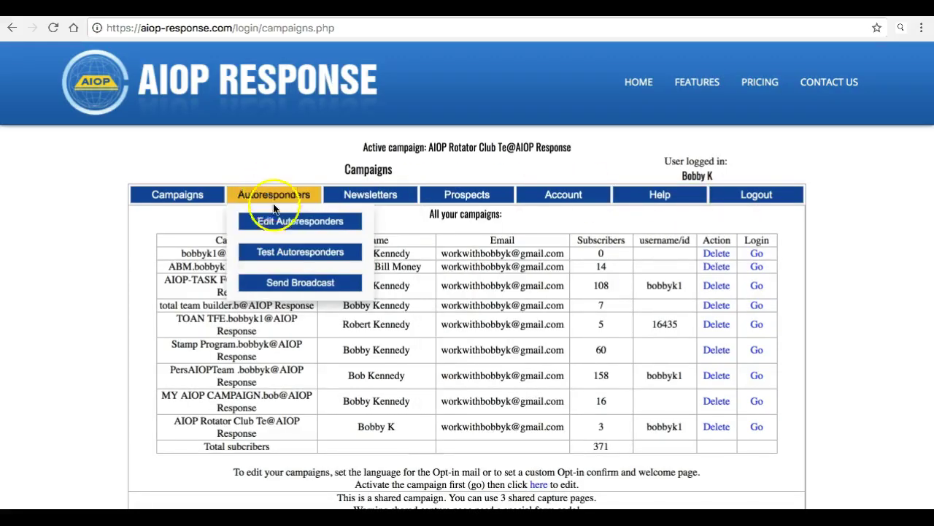